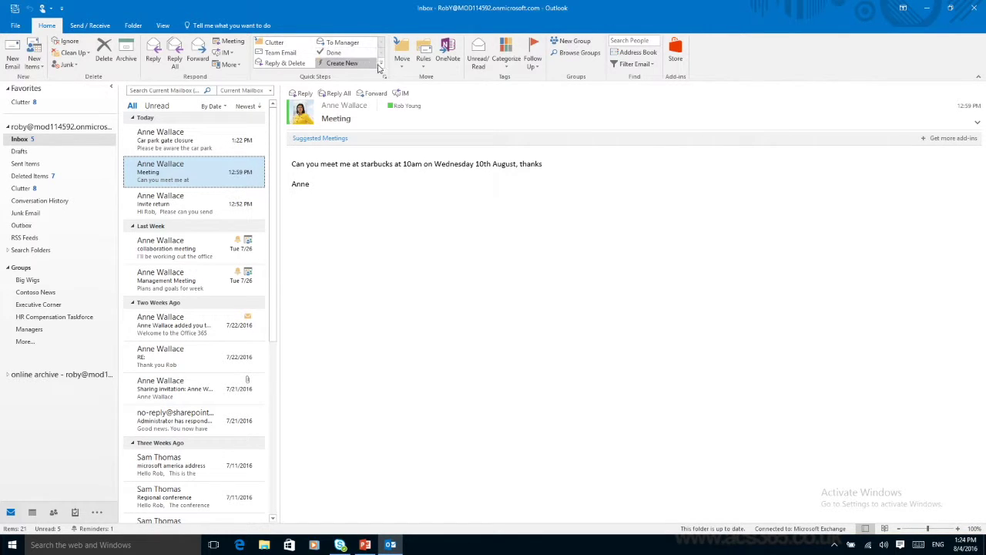
# Examine the available types of new Quick Step in the Quick Steps gallery and close it
pyautogui.click(380, 64)
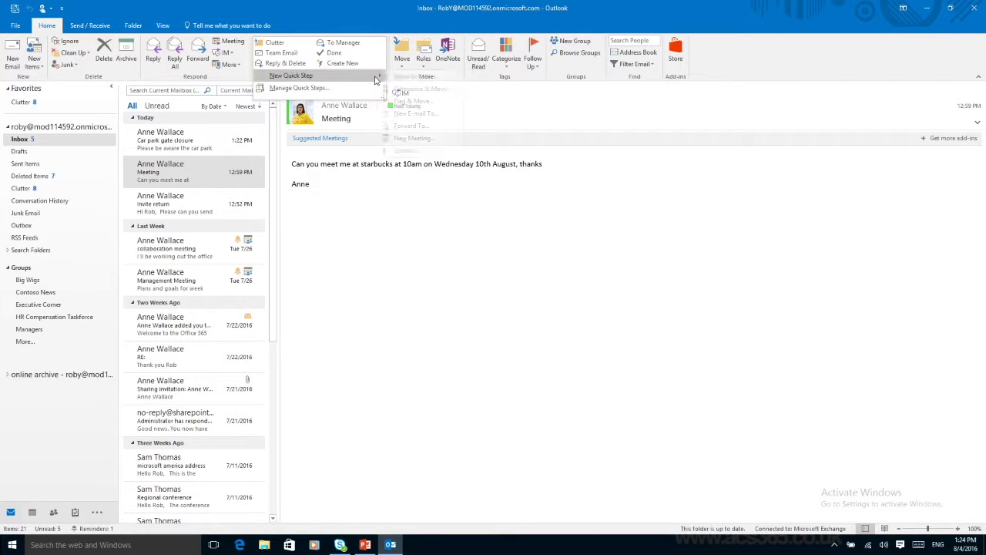
pyautogui.moveTo(377, 76)
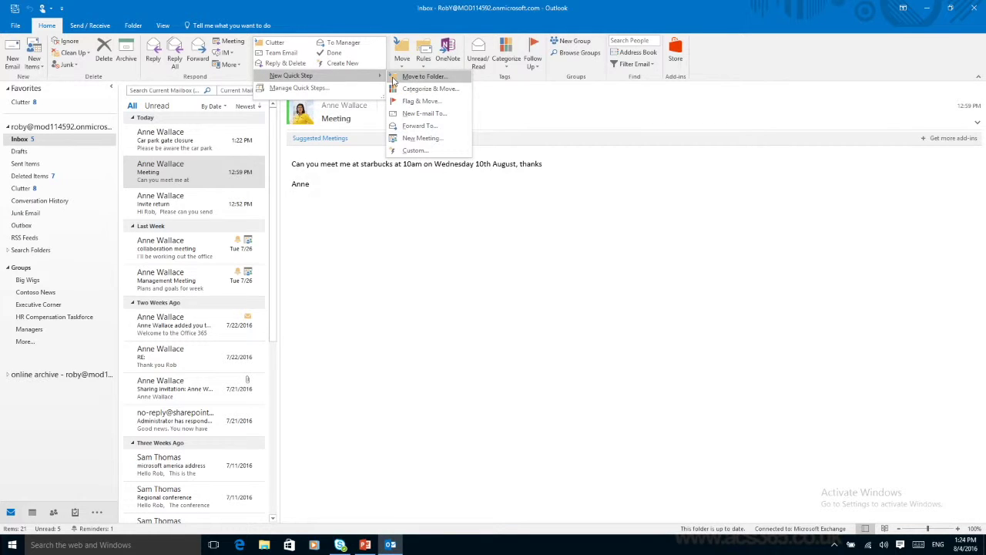
pyautogui.click(476, 114)
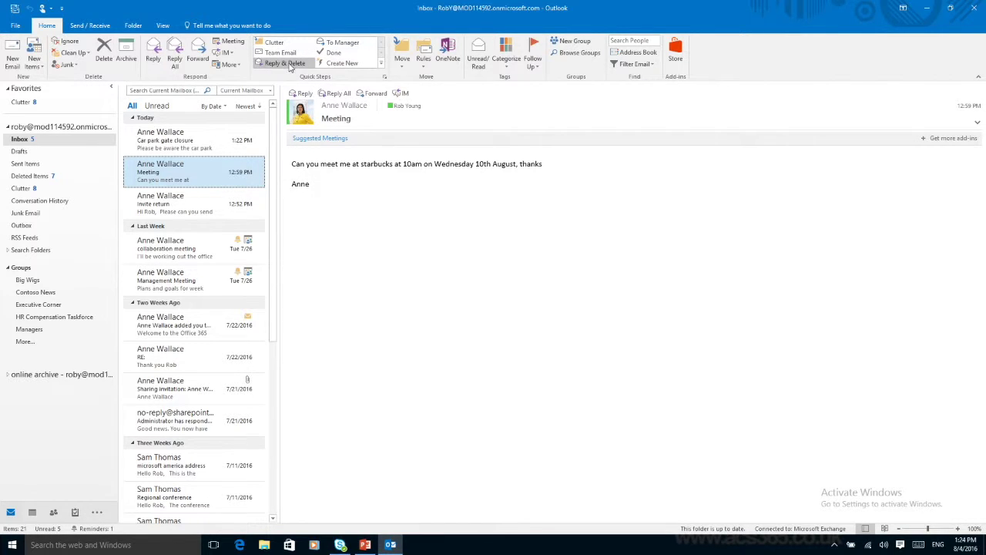
# Apply the Reply & Delete quick step to the "Car park gate closure" message and send a thank-you reply signed with the sender's first name
pyautogui.click(202, 137)
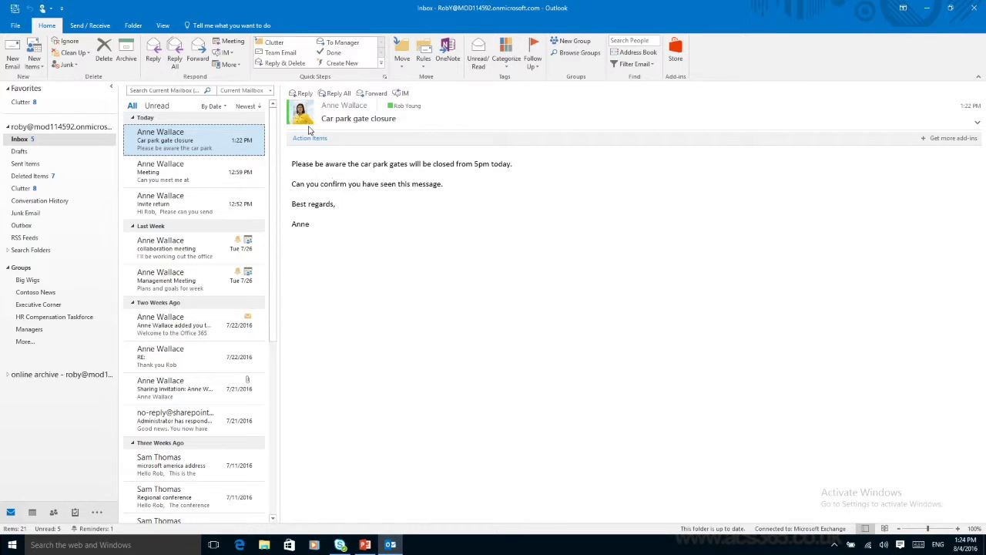
pyautogui.click(285, 64)
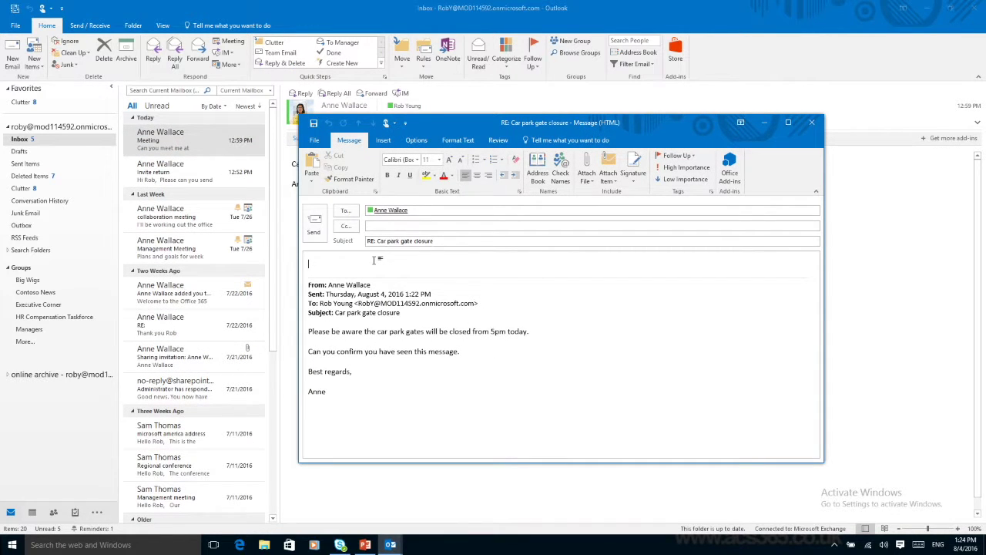
pyautogui.write('Thanks ')
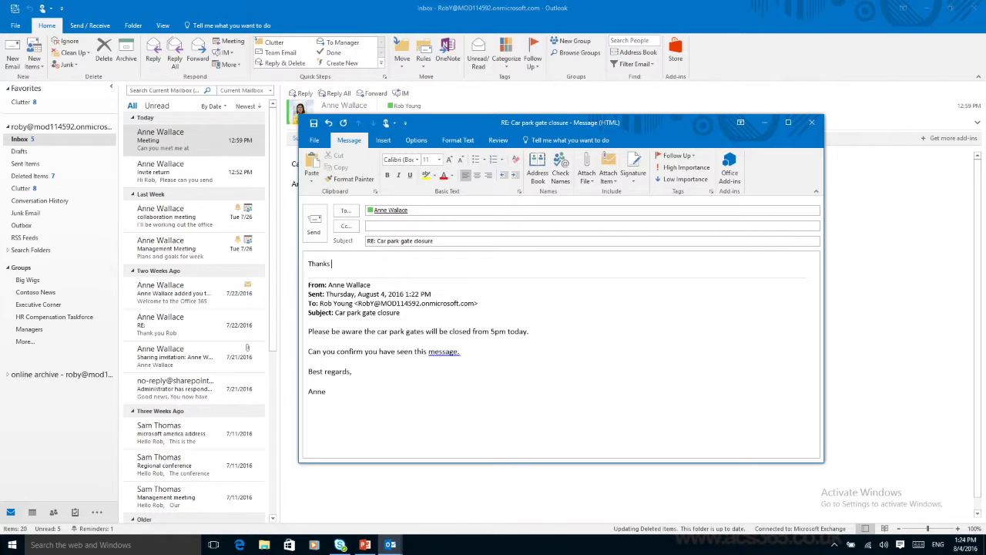
pyautogui.write('Anne,')
pyautogui.press('Return')
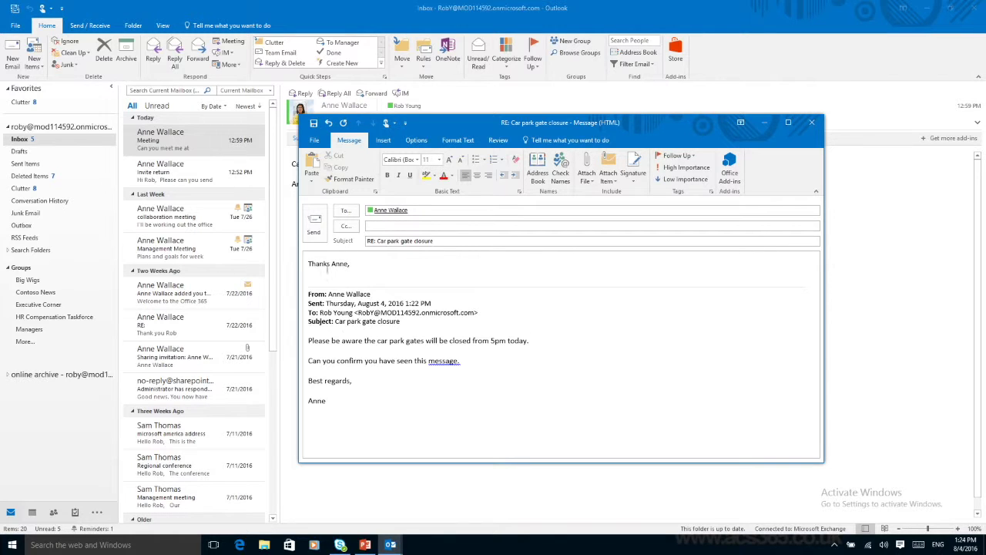
pyautogui.write('Rob')
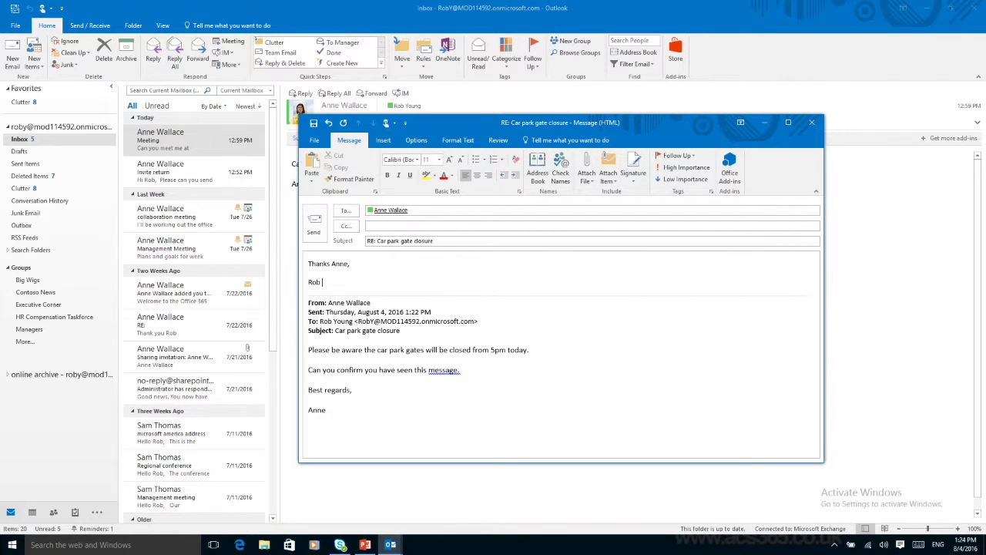
pyautogui.click(314, 220)
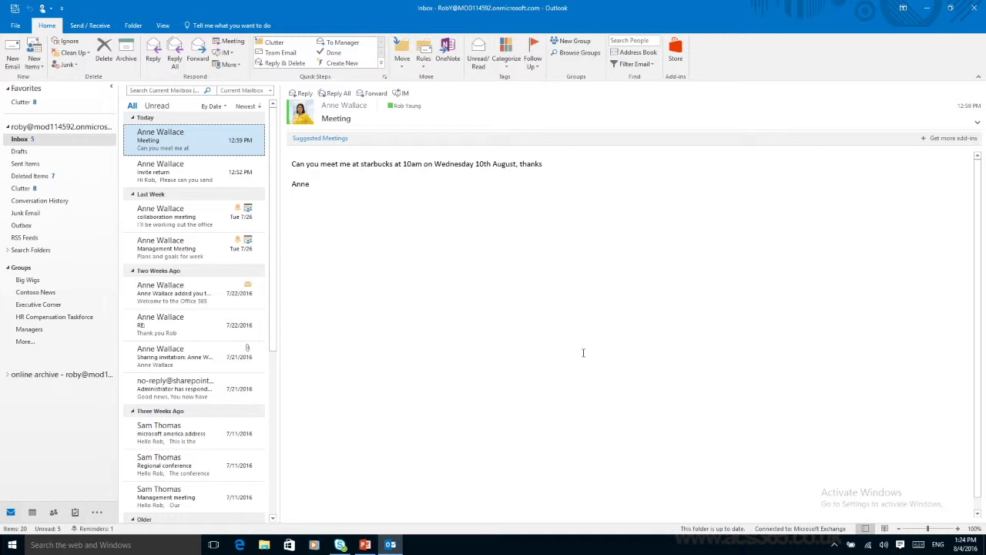
# Peek at the calendar from the inbox to check appointments from August 9, 2016 onward, and close the peek
pyautogui.moveTo(32, 513)
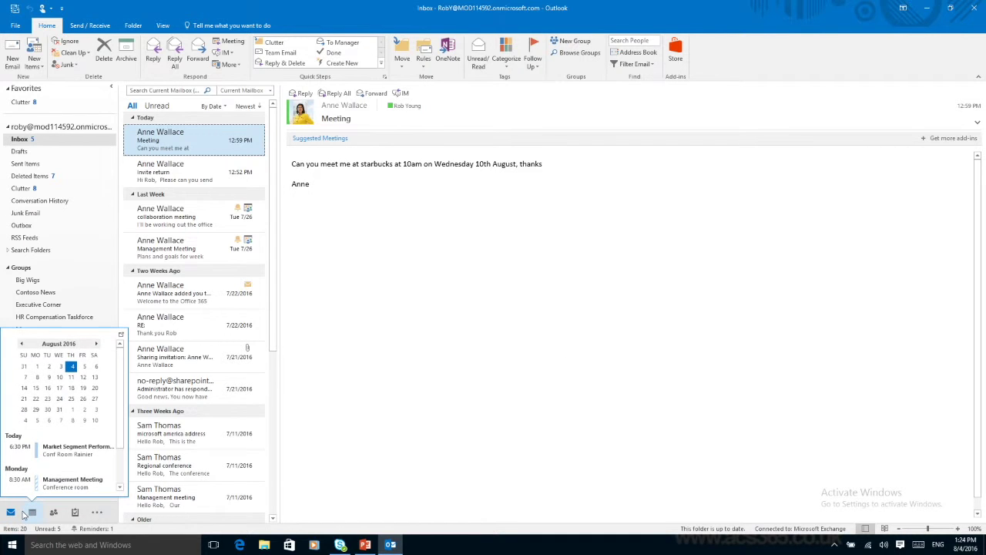
pyautogui.click(48, 377)
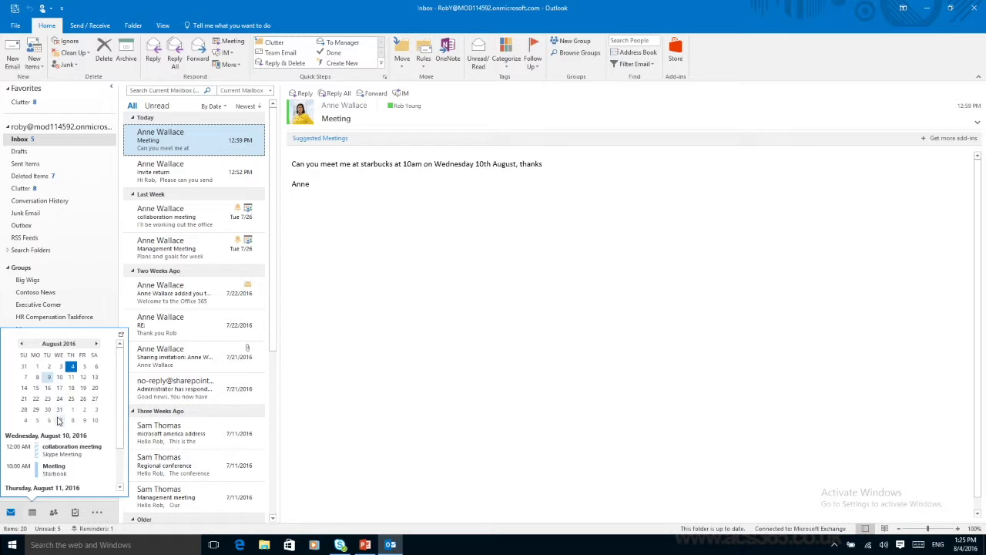
pyautogui.click(574, 310)
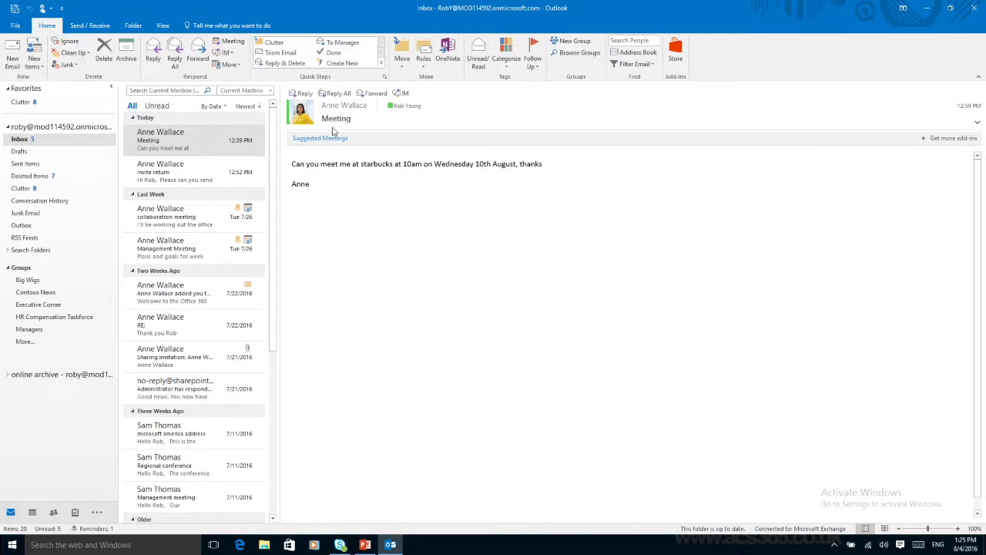
# Schedule the suggested meeting from the "Meeting" message with Starbucks as its location
pyautogui.click(353, 140)
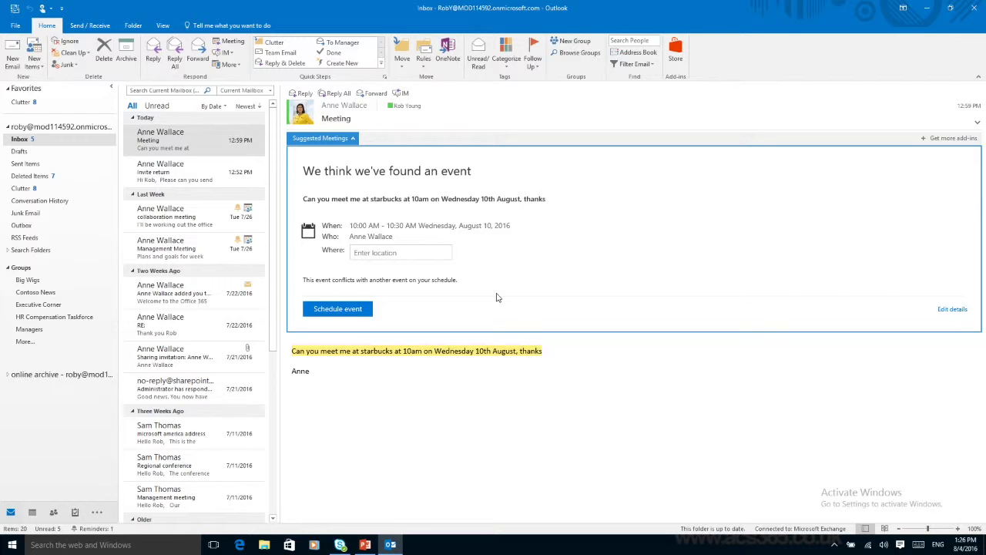
pyautogui.click(406, 252)
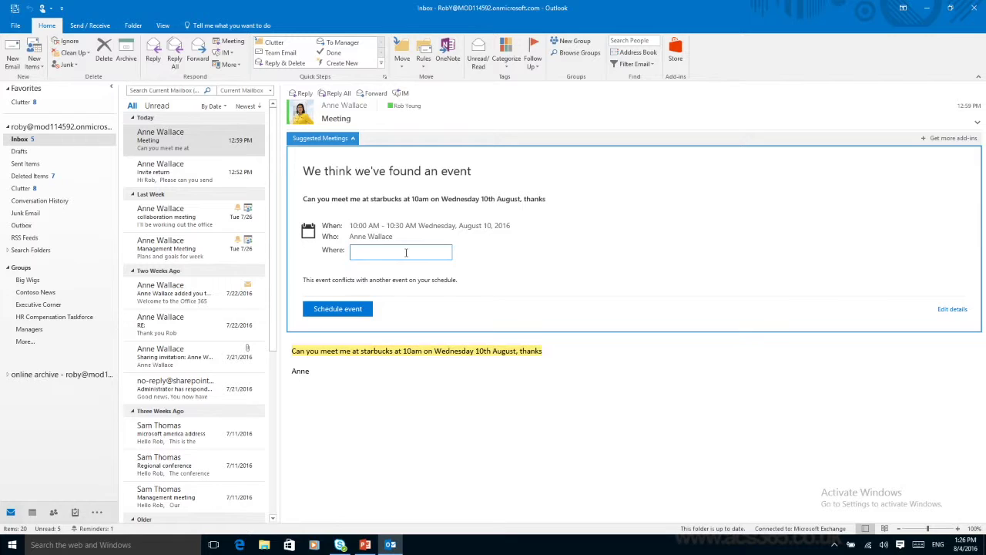
pyautogui.write('Sta')
pyautogui.write('bucks')
pyautogui.click(357, 309)
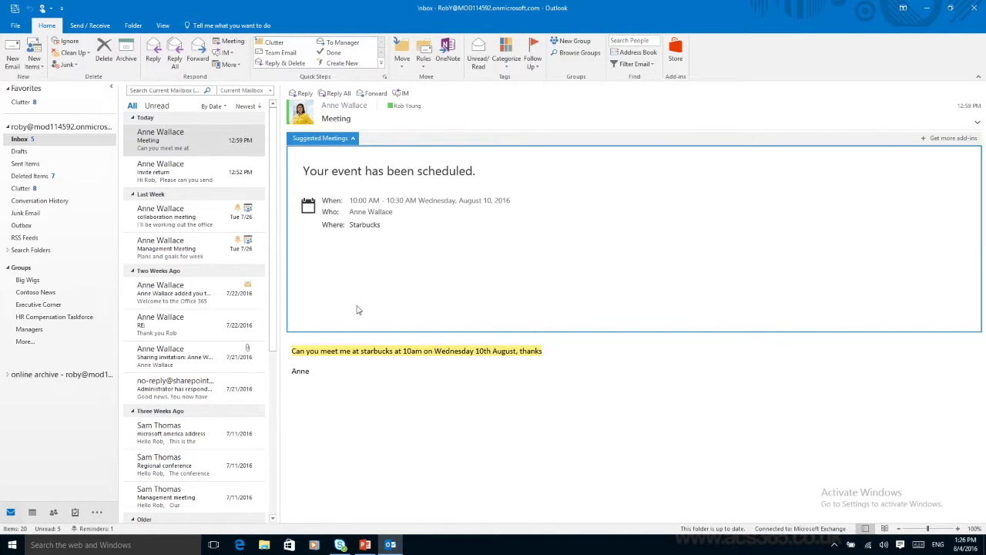
# Open the "Invite return" message and view its conference address in Bing Maps
pyautogui.press('Down')
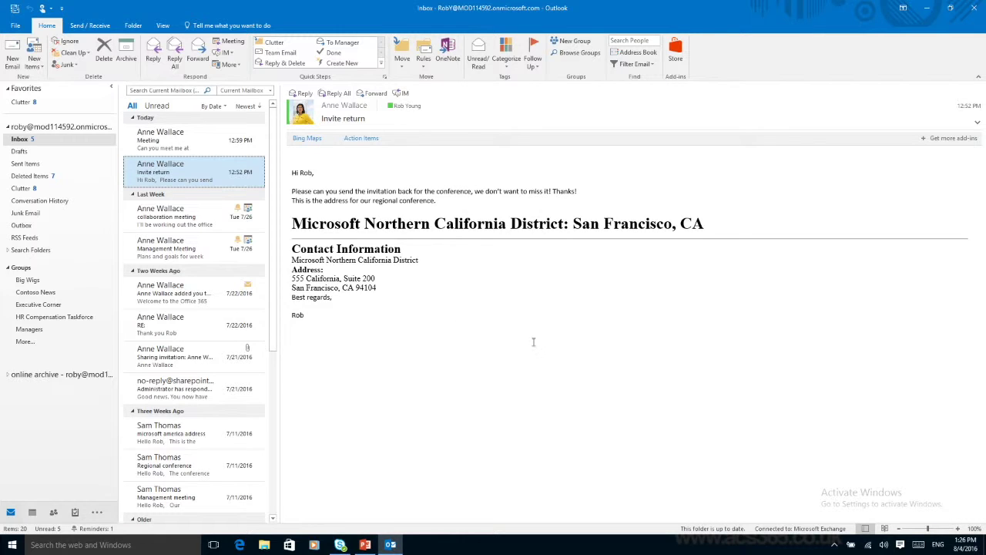
pyautogui.click(310, 139)
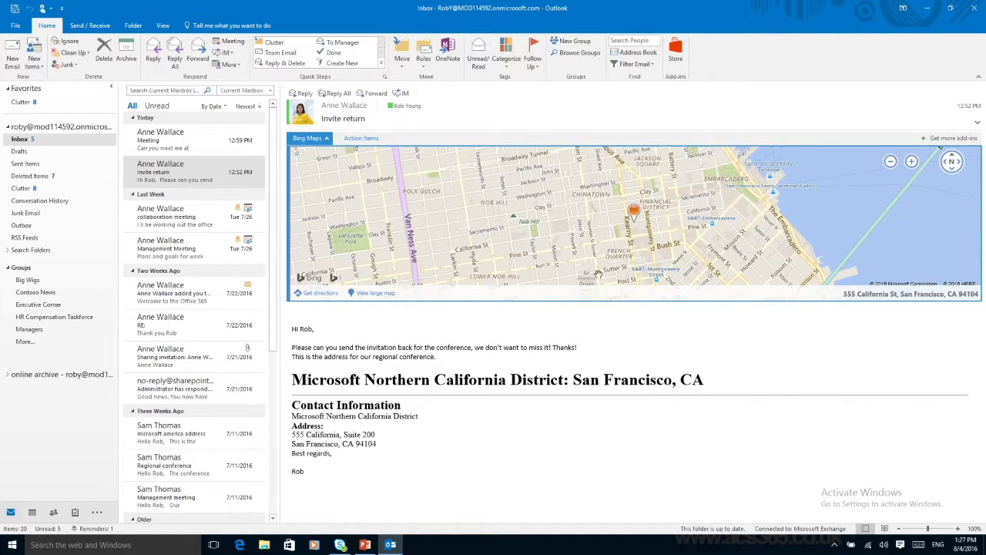
# Flag the suggested action item in the "Invite return" message for follow-up and mark it complete
pyautogui.click(361, 139)
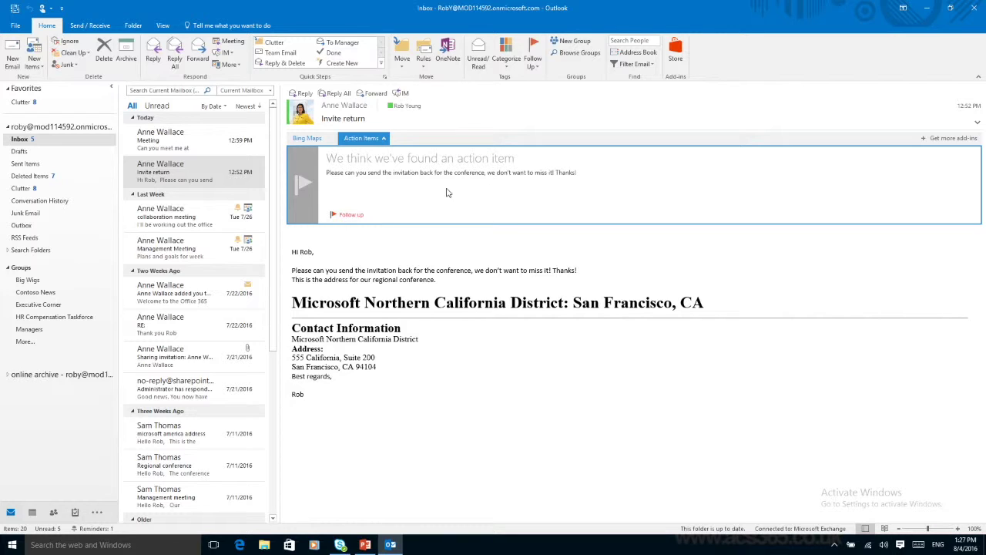
pyautogui.click(353, 217)
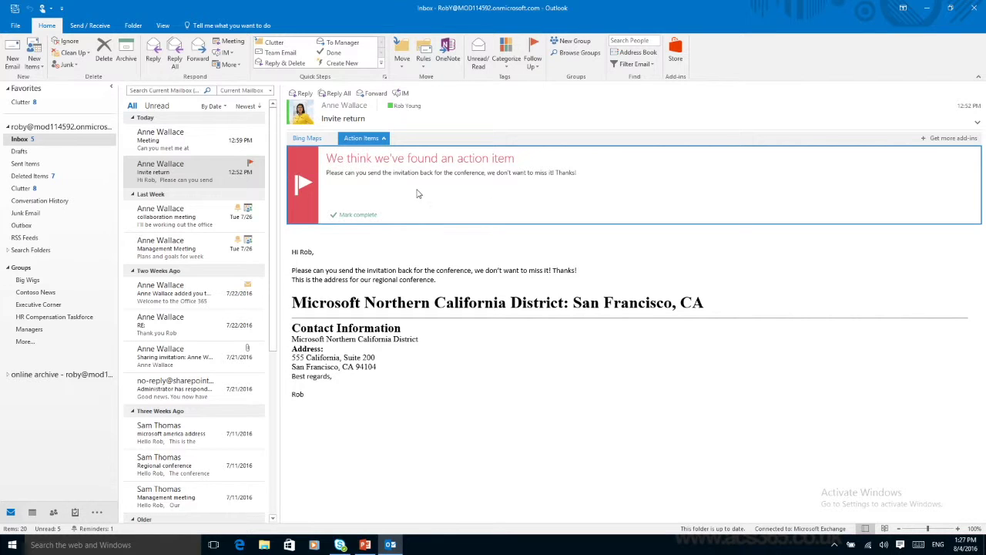
pyautogui.click(362, 216)
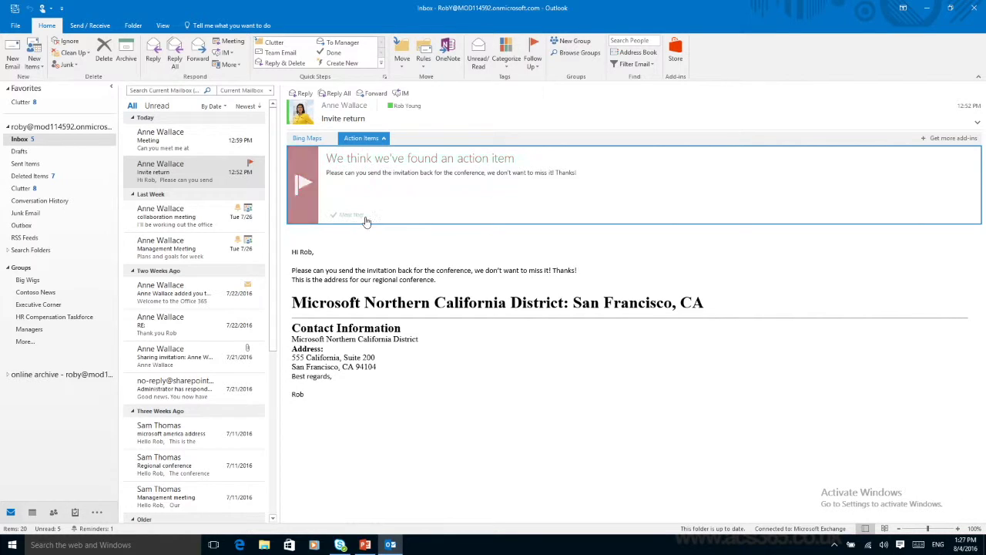
# Check the "Invite return" task in the To-Do List, and return to mail to view the Clutter folder
pyautogui.click(74, 512)
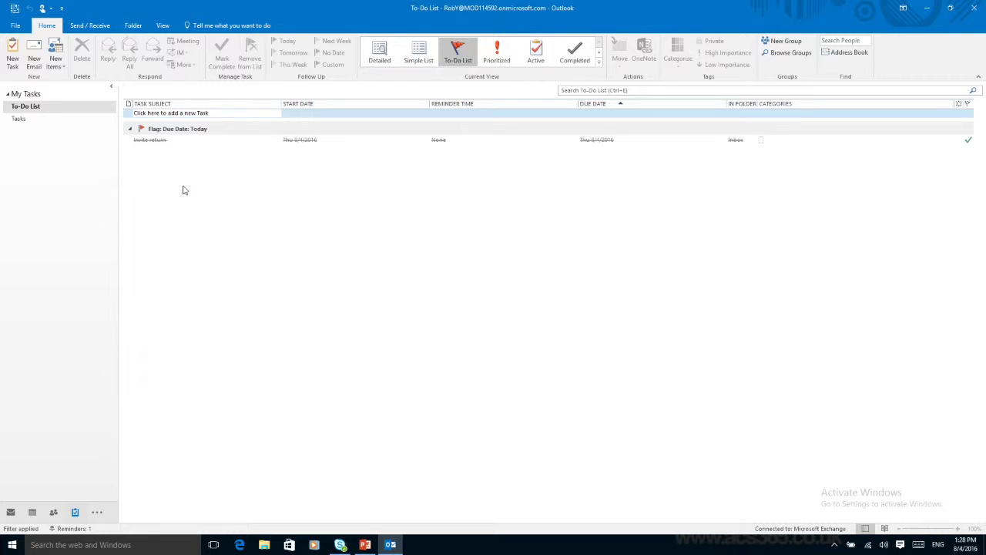
pyautogui.click(11, 511)
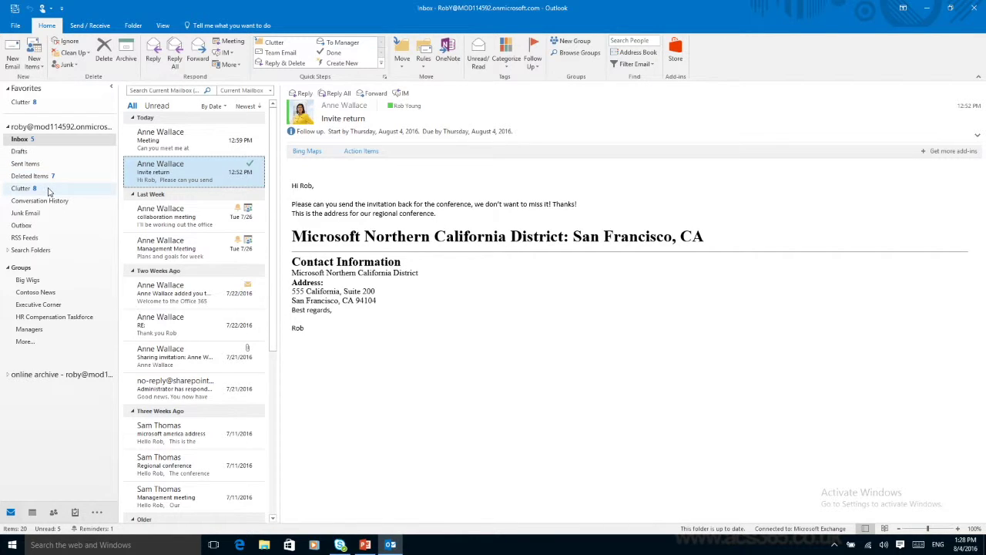
pyautogui.click(37, 191)
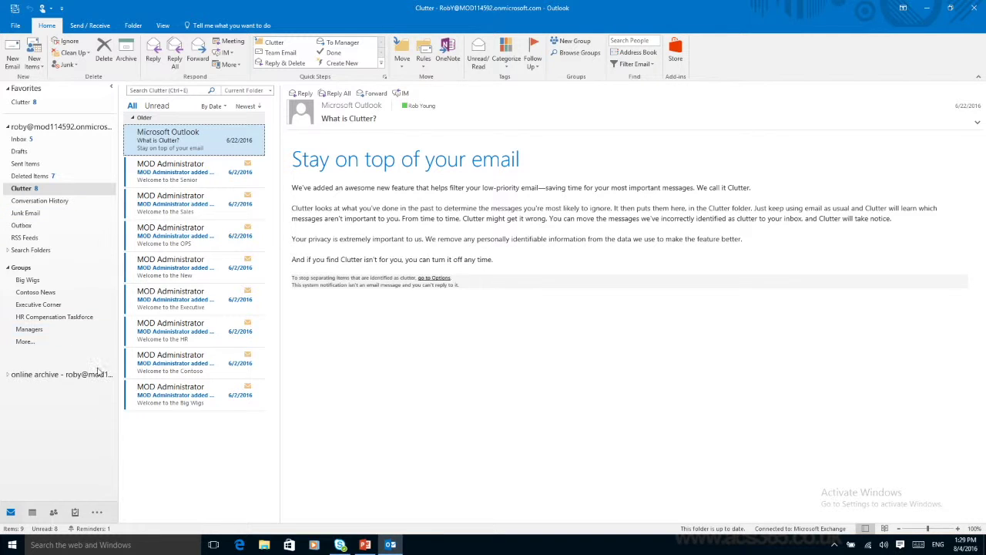
# Switch to the calendar and close the colleague's shared calendar and the Conf Room Adams calendar
pyautogui.click(31, 514)
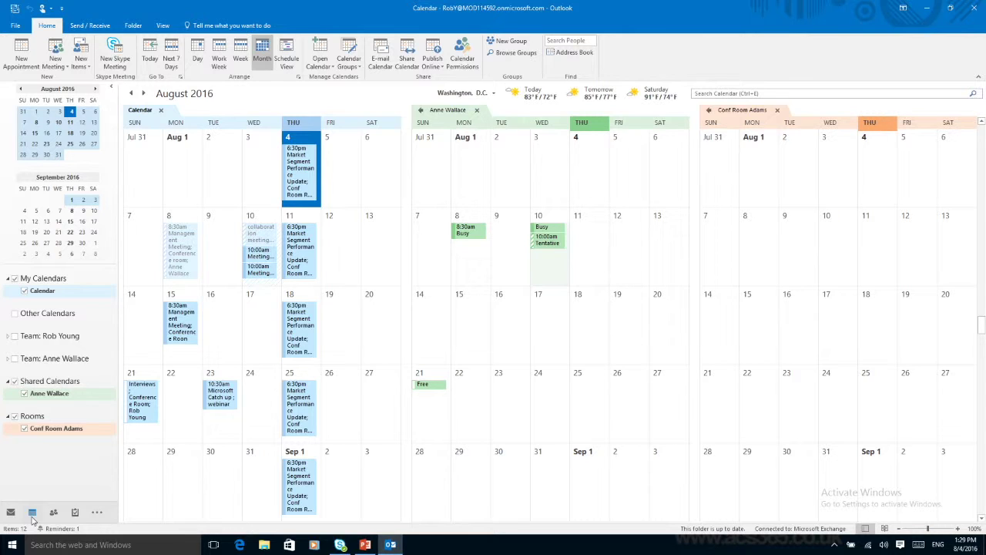
pyautogui.click(480, 113)
pyautogui.click(479, 110)
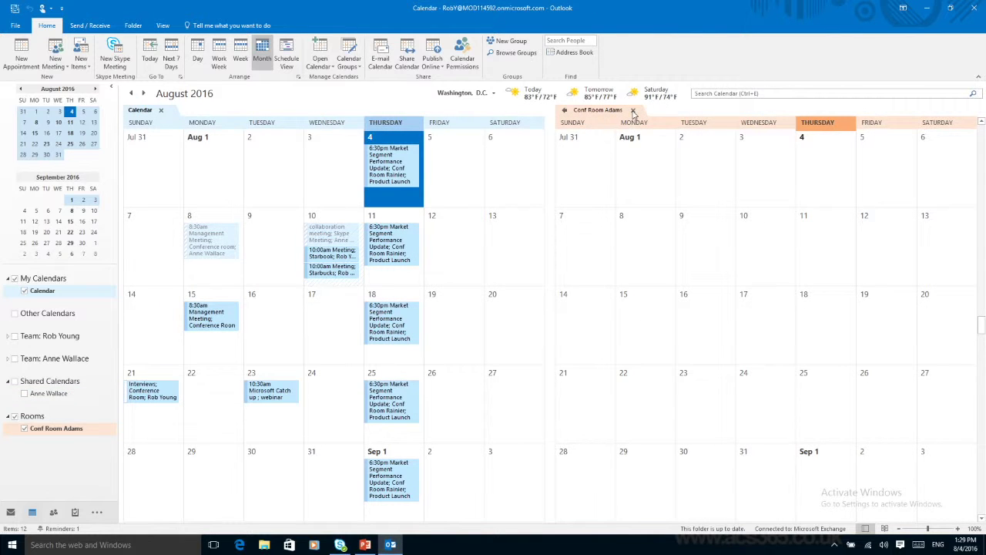
pyautogui.click(633, 112)
pyautogui.click(633, 111)
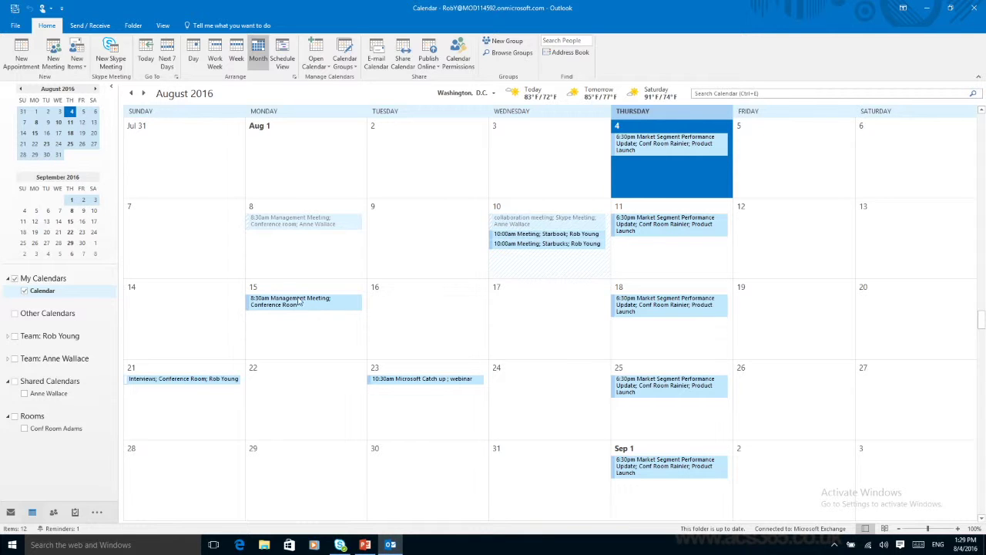
# Open the Interviews event on August 21 to review its attendee responses and details, and minimize its window
pyautogui.click(240, 283)
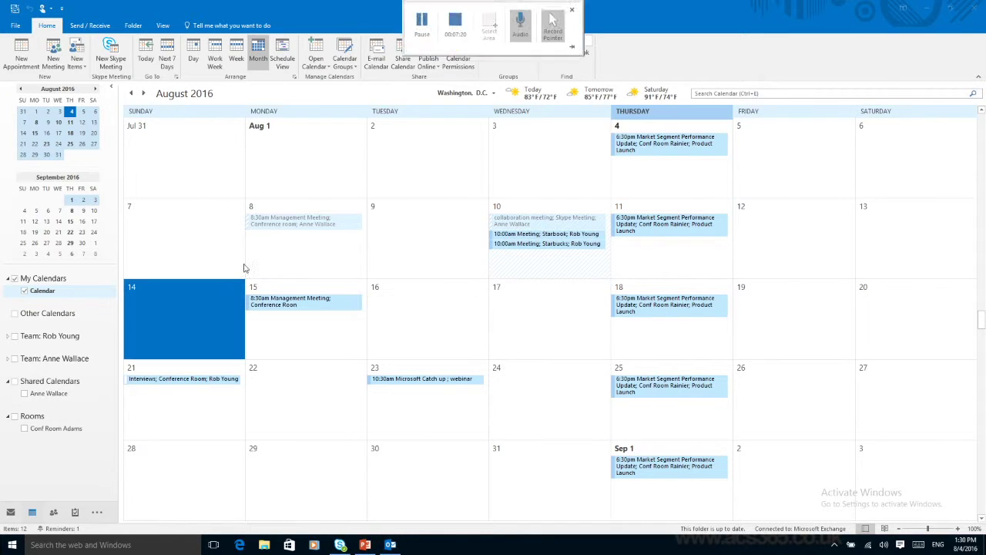
pyautogui.click(170, 379)
pyautogui.doubleClick(170, 379)
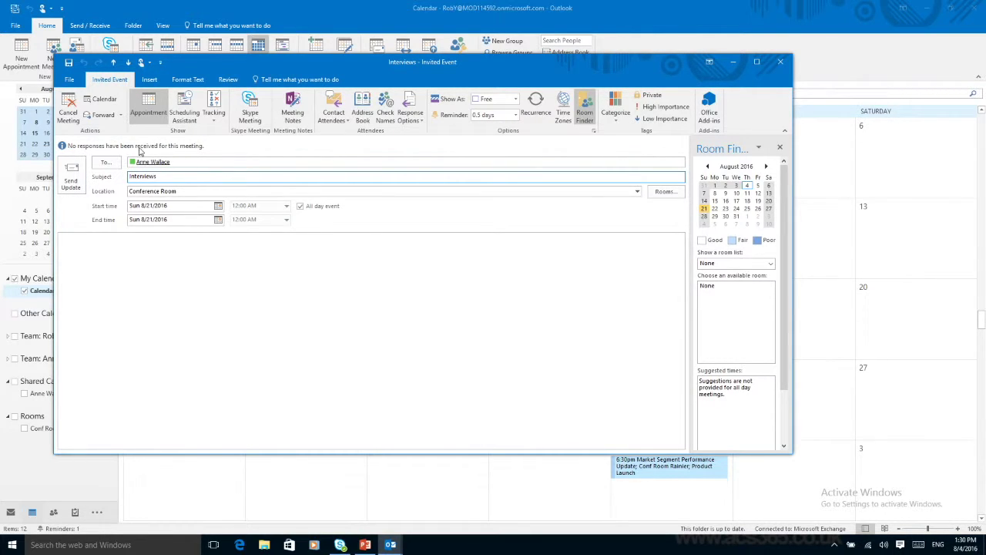
pyautogui.click(734, 63)
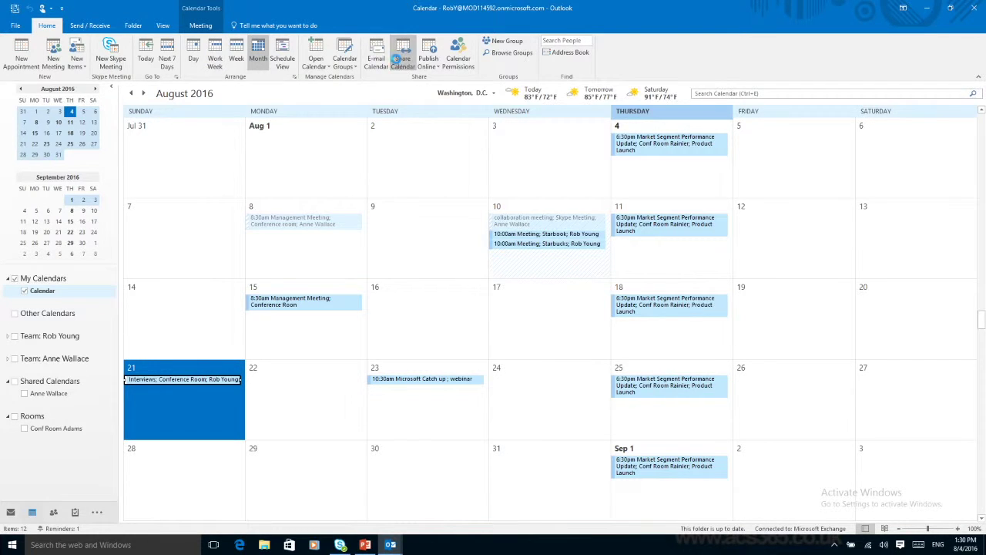
# Send a colleague a sharing invitation for the calendar with Availability only details and confirm sharing
pyautogui.click(397, 59)
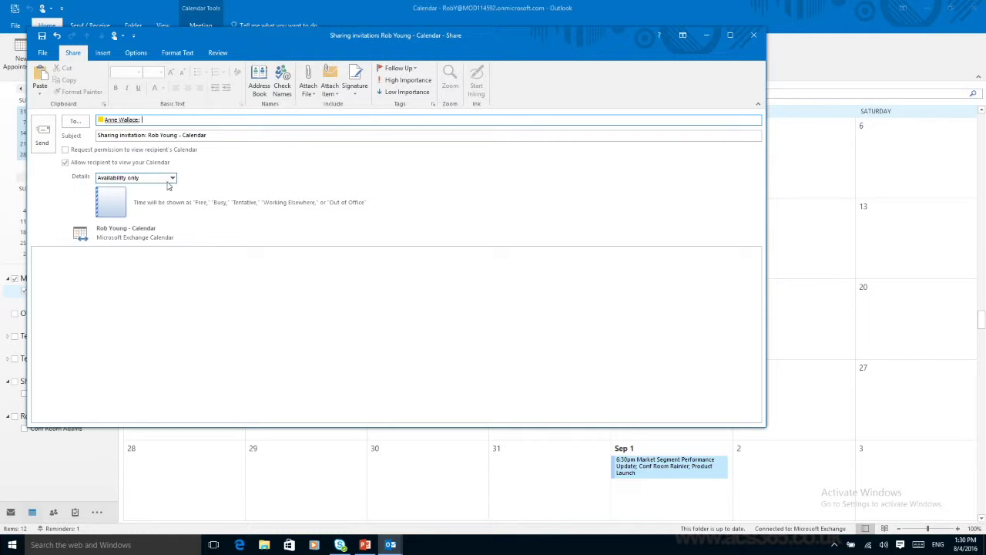
pyautogui.click(171, 179)
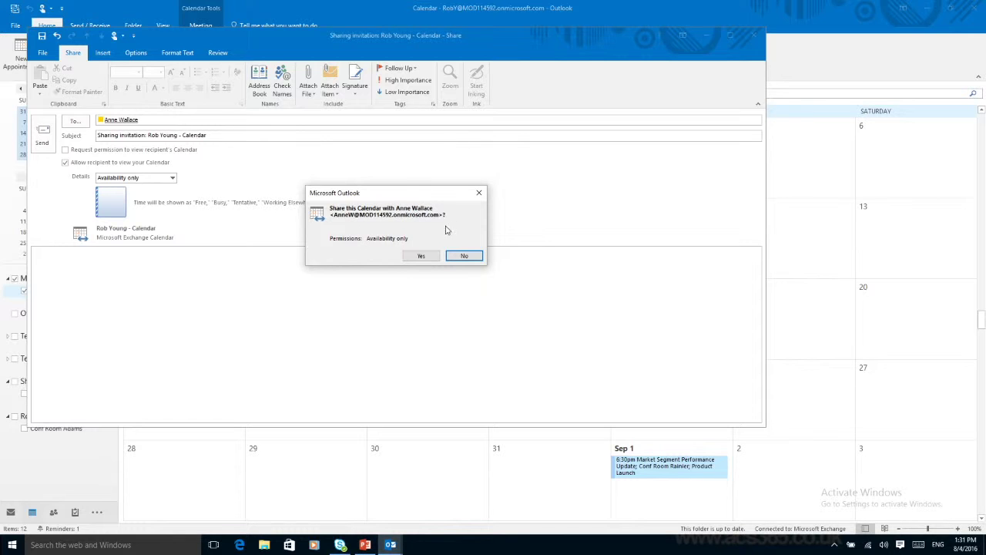
pyautogui.click(416, 255)
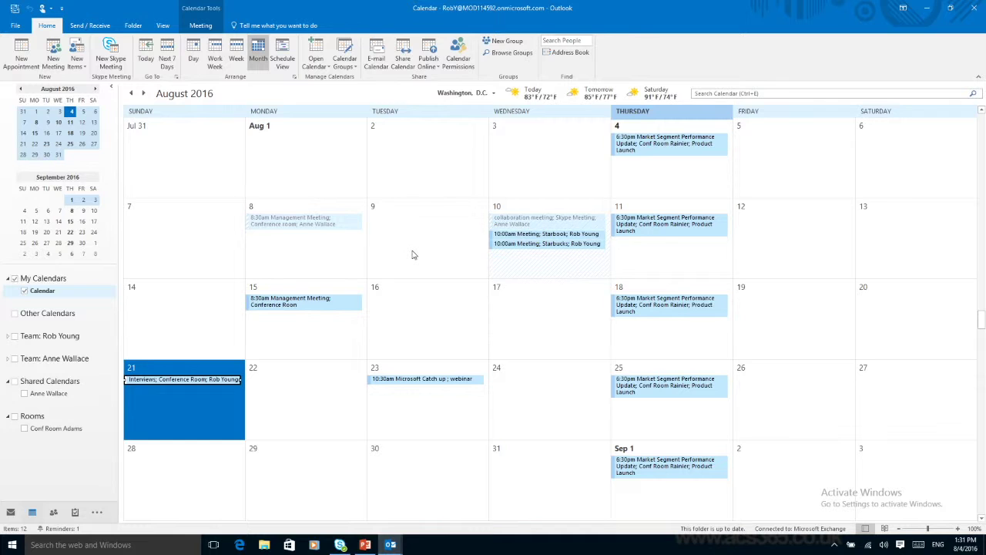
# Open a colleague's calendar by searching for the colleague's name in the address book
pyautogui.click(314, 65)
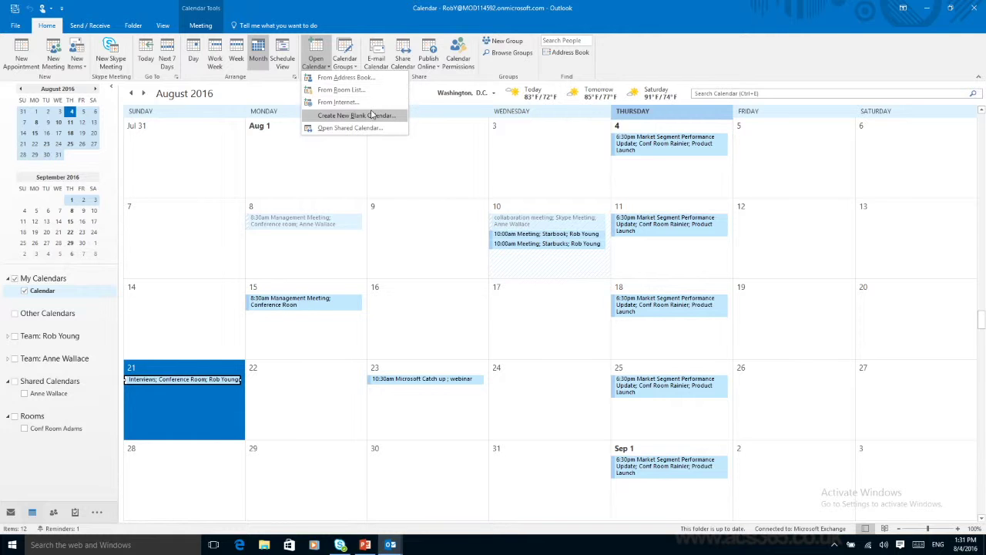
pyautogui.click(375, 78)
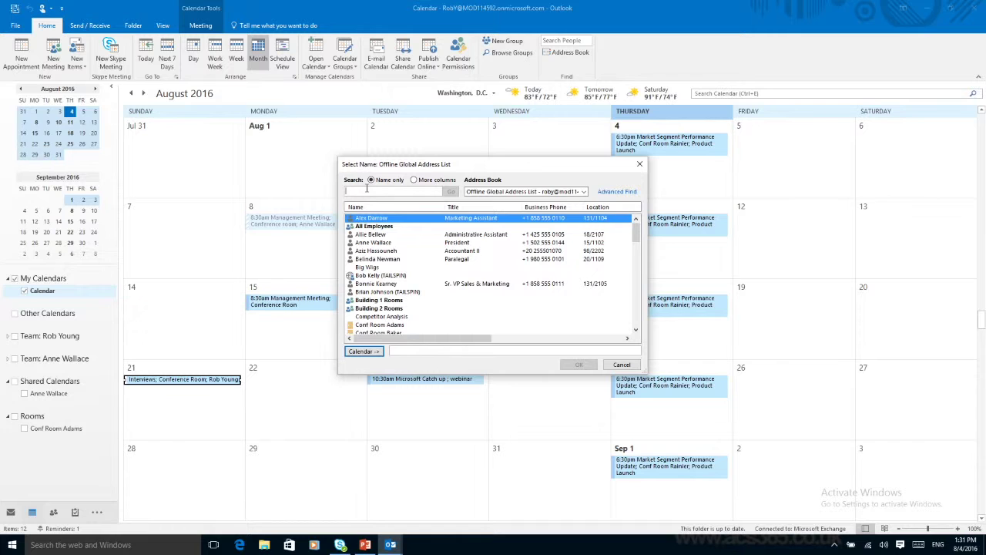
pyautogui.write('annw')
pyautogui.press('BackSpace')
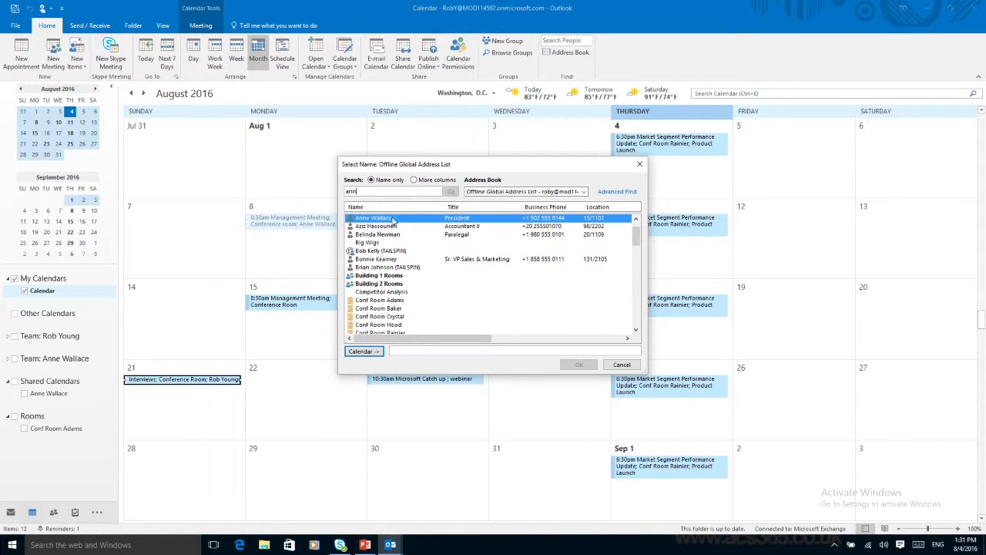
pyautogui.doubleClick(392, 220)
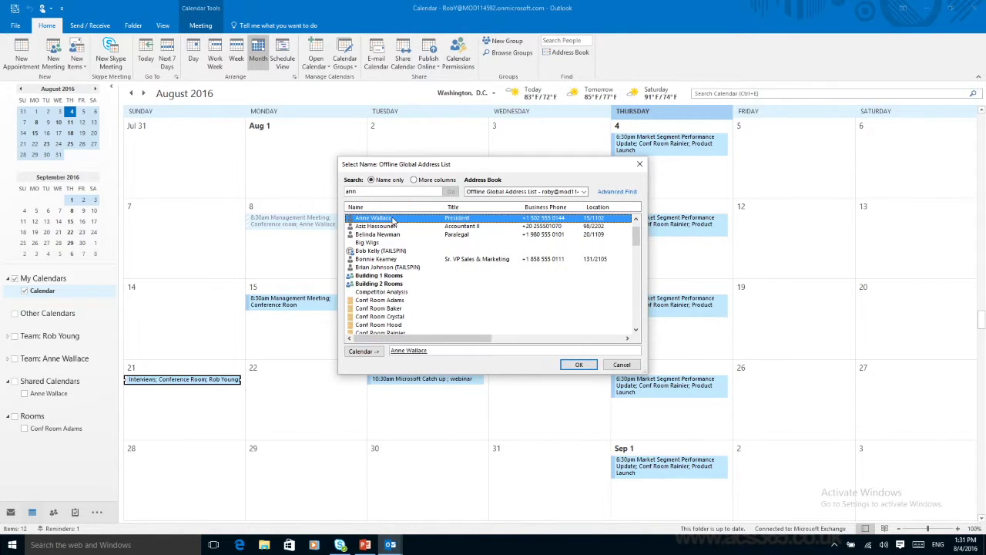
pyautogui.click(578, 364)
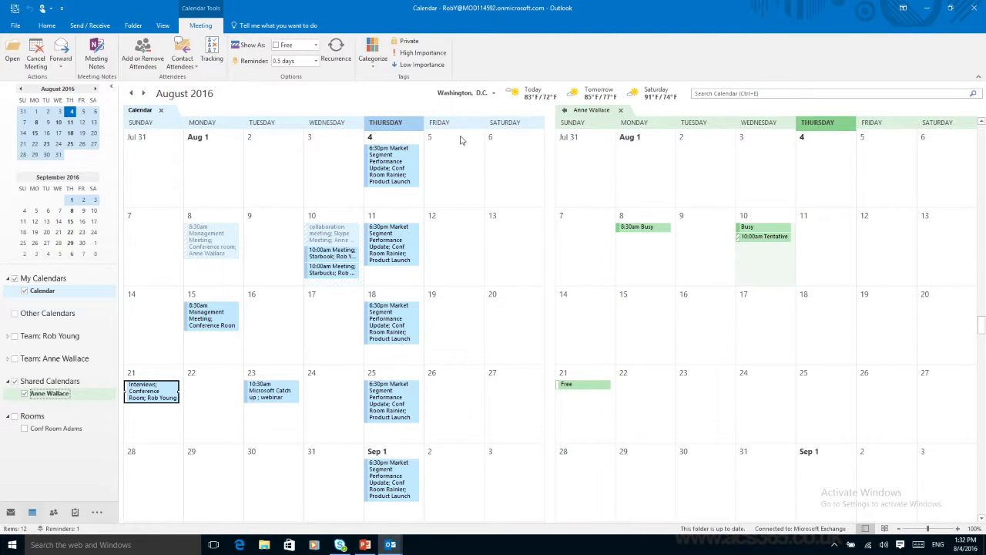
# Open the Conf Room Hood calendar from the room list alongside the calendars already displayed
pyautogui.click(47, 26)
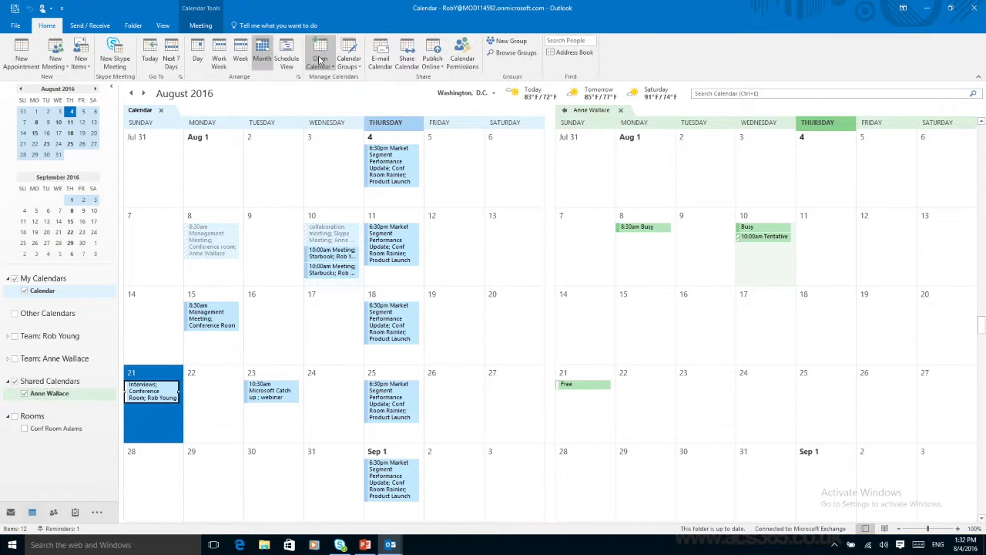
pyautogui.click(319, 60)
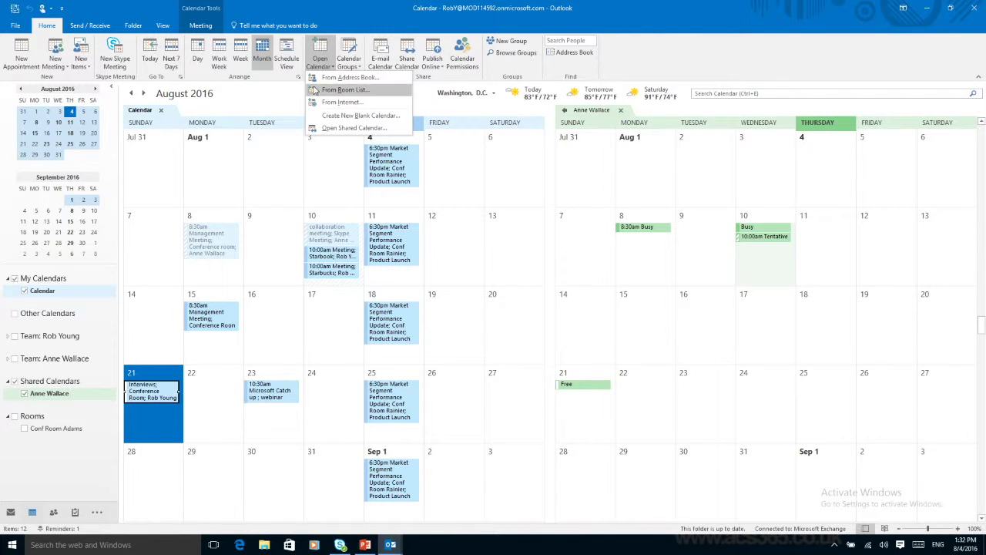
pyautogui.click(318, 90)
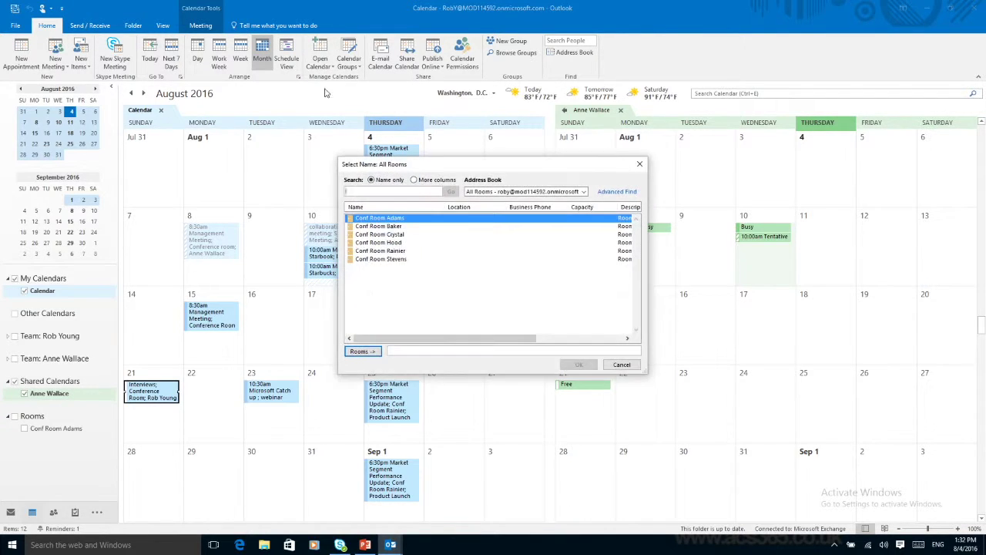
pyautogui.doubleClick(385, 243)
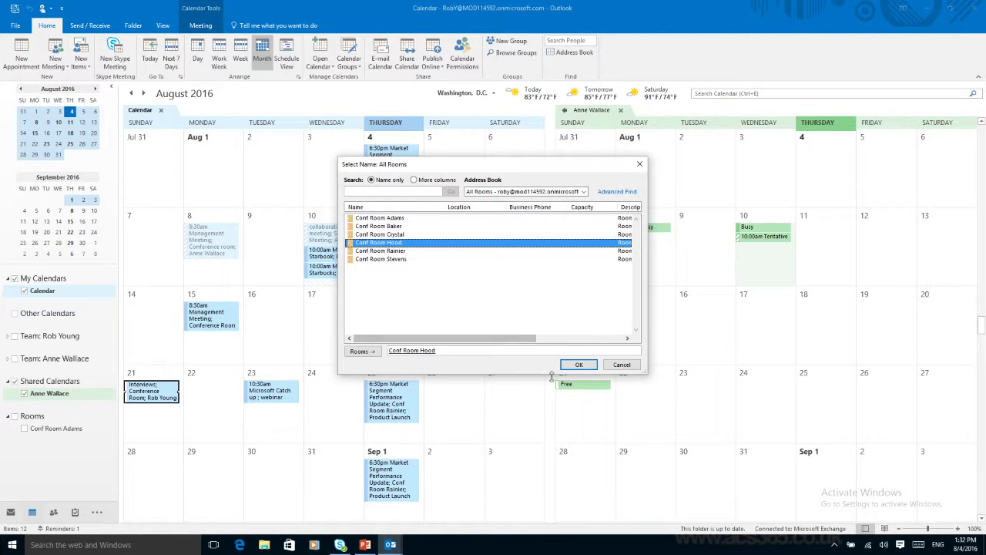
pyautogui.click(578, 365)
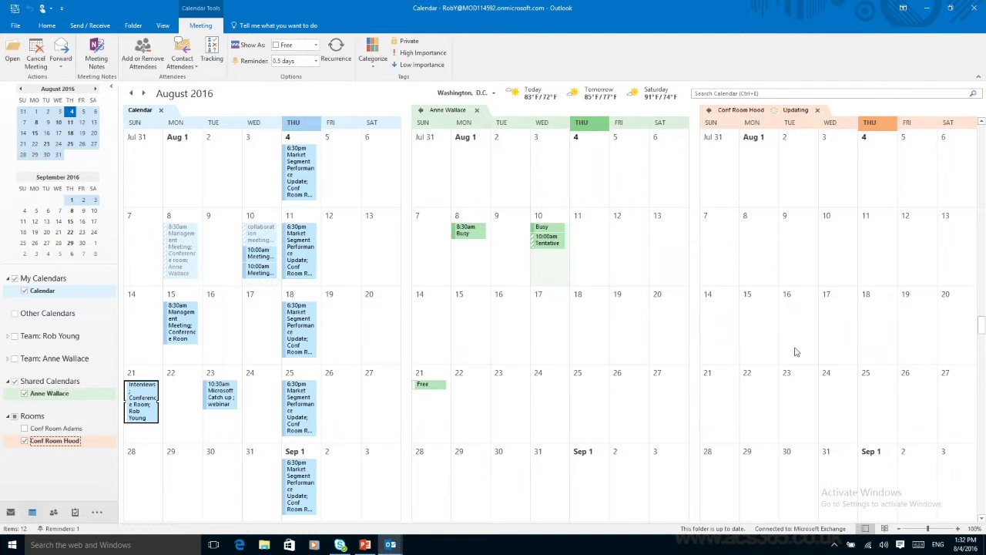
# Create a new Skype meeting, invite the colleague, and give it the subject "management update"
pyautogui.click(50, 27)
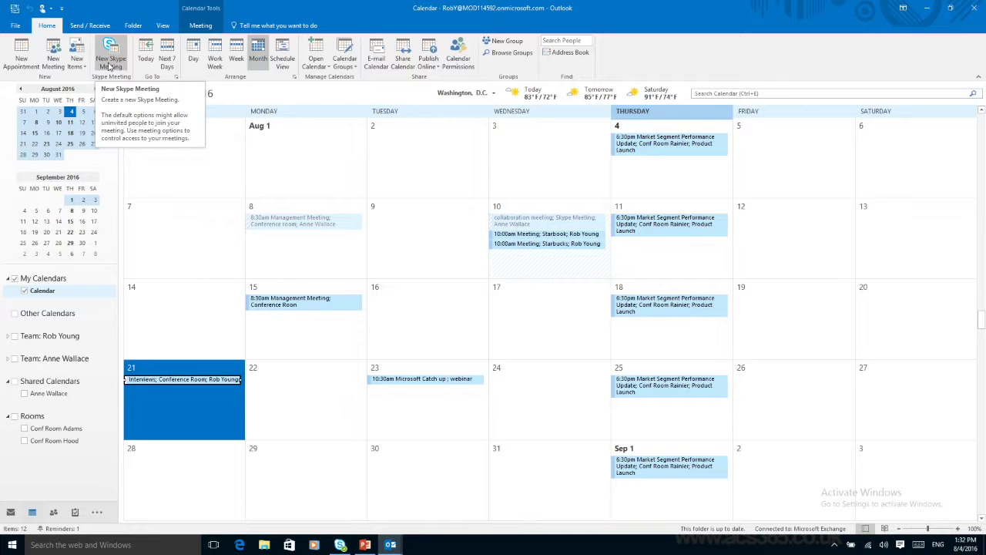
pyautogui.click(110, 66)
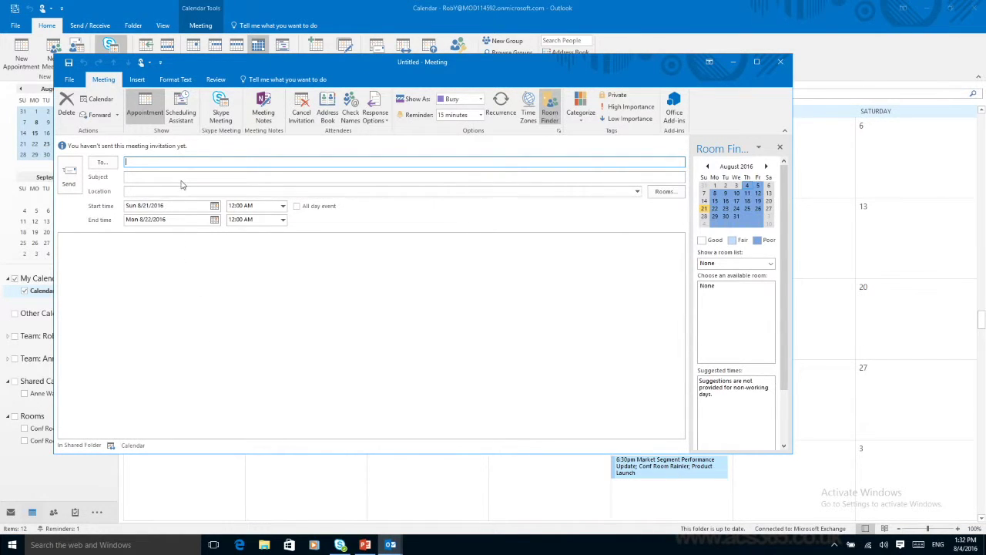
pyautogui.write('anne')
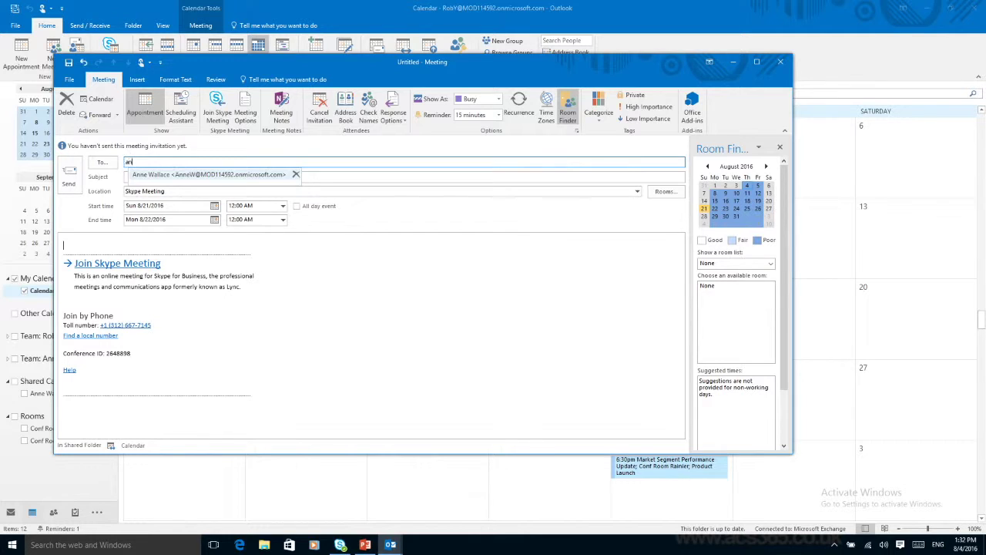
pyautogui.click(158, 175)
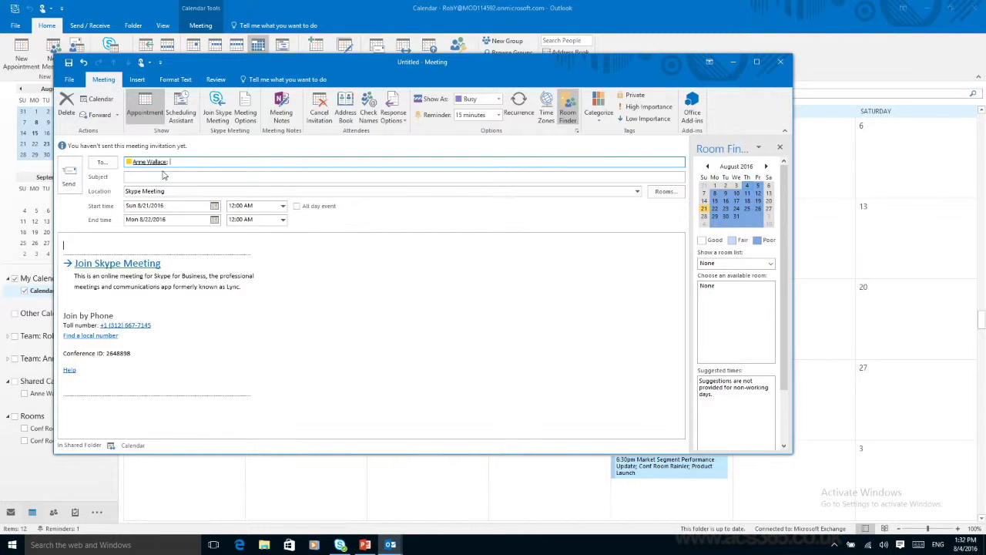
pyautogui.click(171, 178)
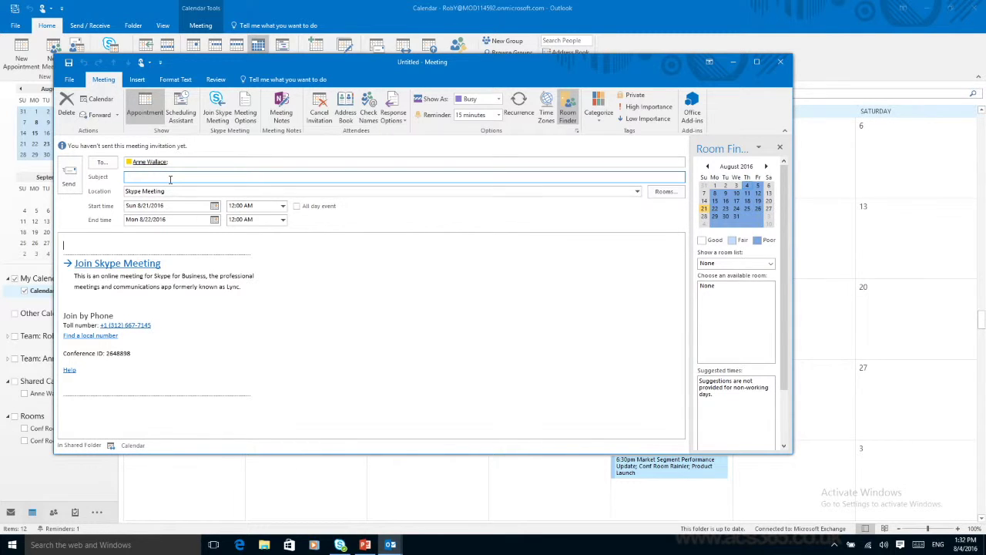
pyautogui.write('management update')
# Set the Skype meeting's start date to Monday 8/22/2016 and send the invitation
pyautogui.click(214, 205)
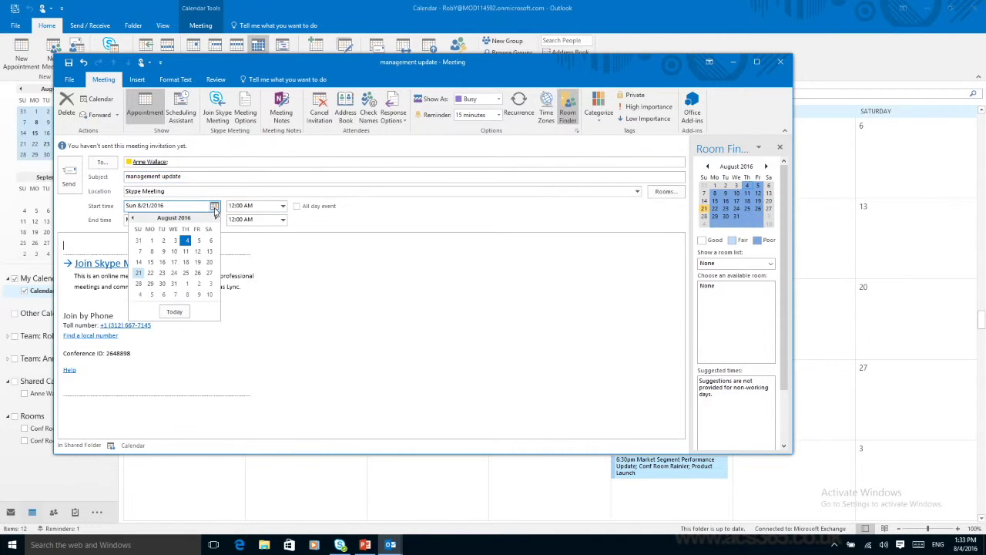
pyautogui.click(151, 273)
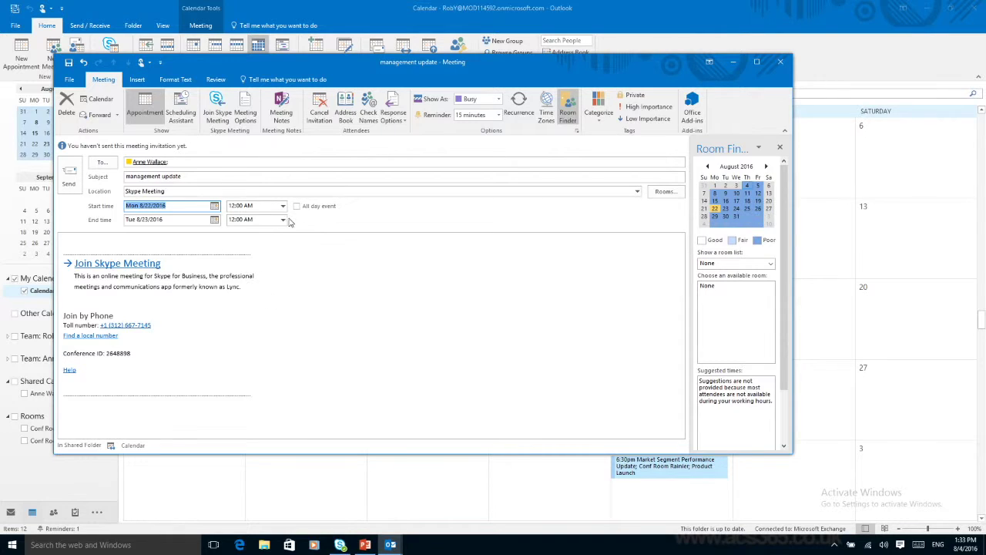
pyautogui.click(141, 253)
pyautogui.click(285, 180)
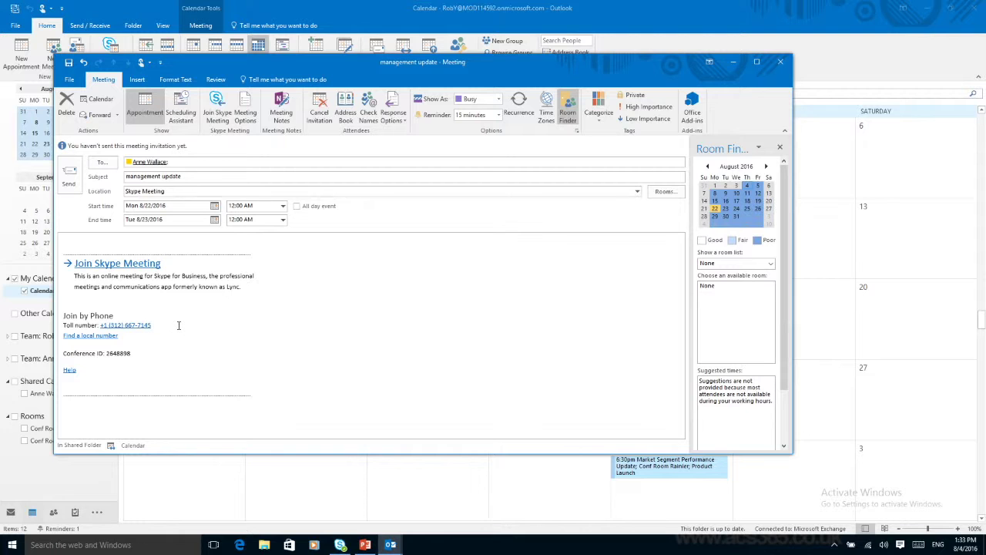
pyautogui.click(75, 183)
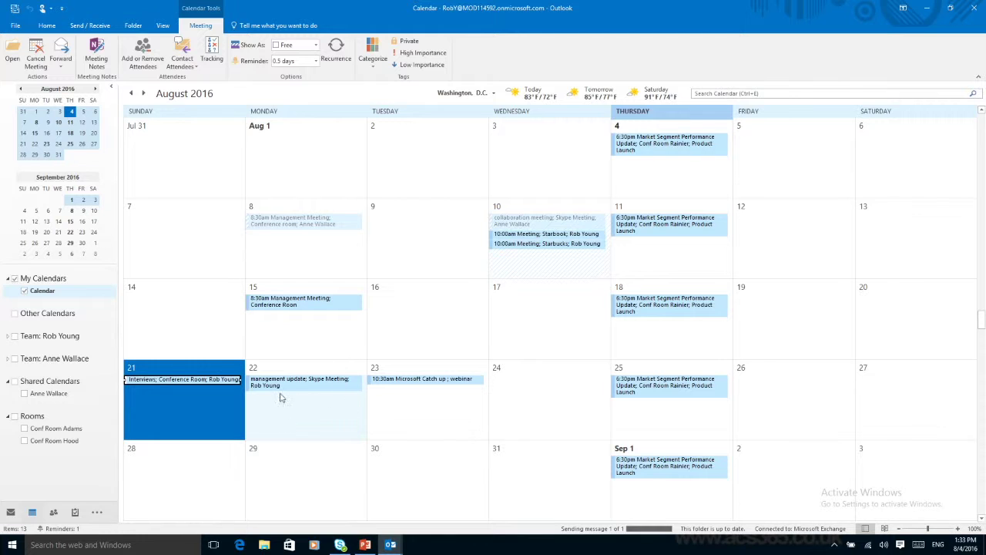
# In mail, reply to the Big Wigs group's welcome conversation with "Hi team The meeting has changed to the robin hood suite" and send it
pyautogui.click(11, 512)
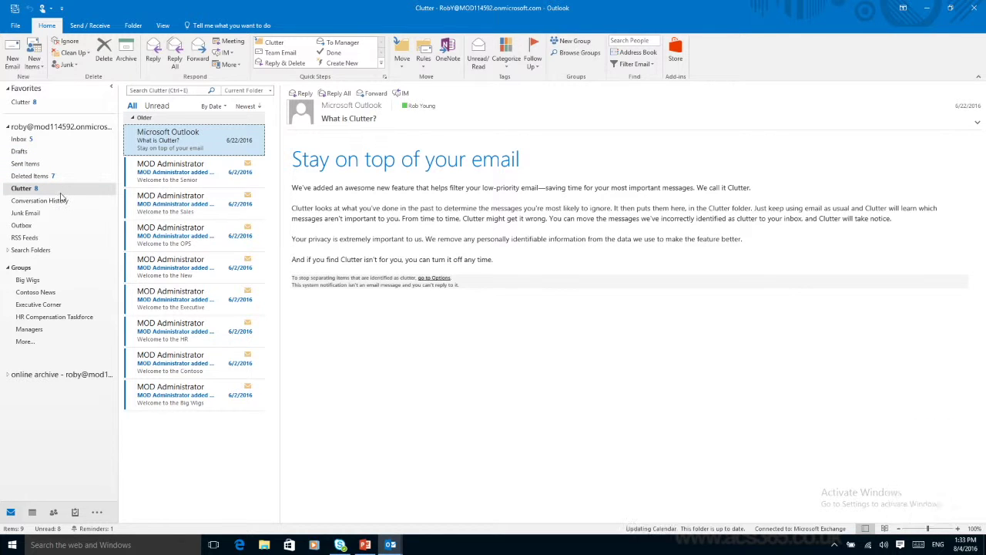
pyautogui.click(31, 279)
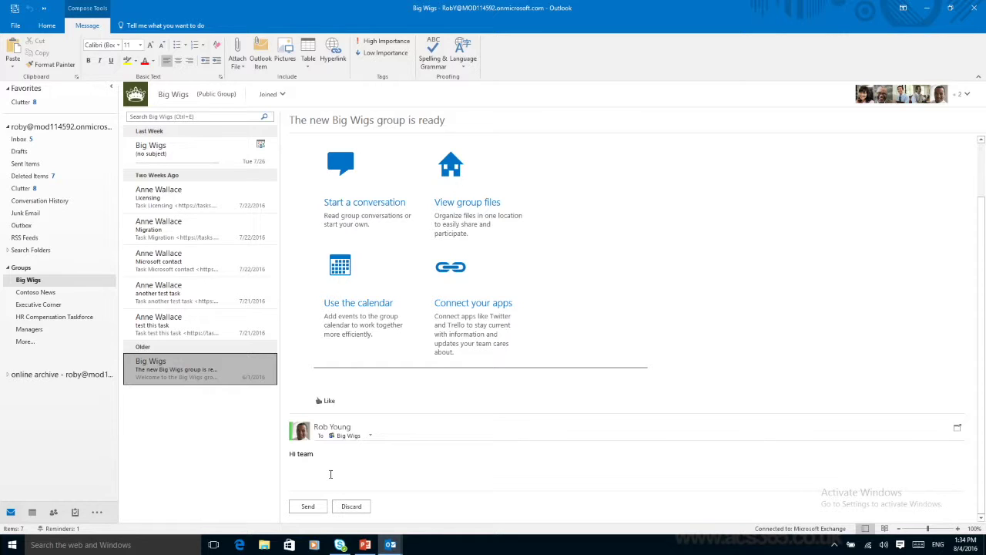
pyautogui.write('The meeting has')
pyautogui.write('nged to the robin hood suite')
pyautogui.click(308, 506)
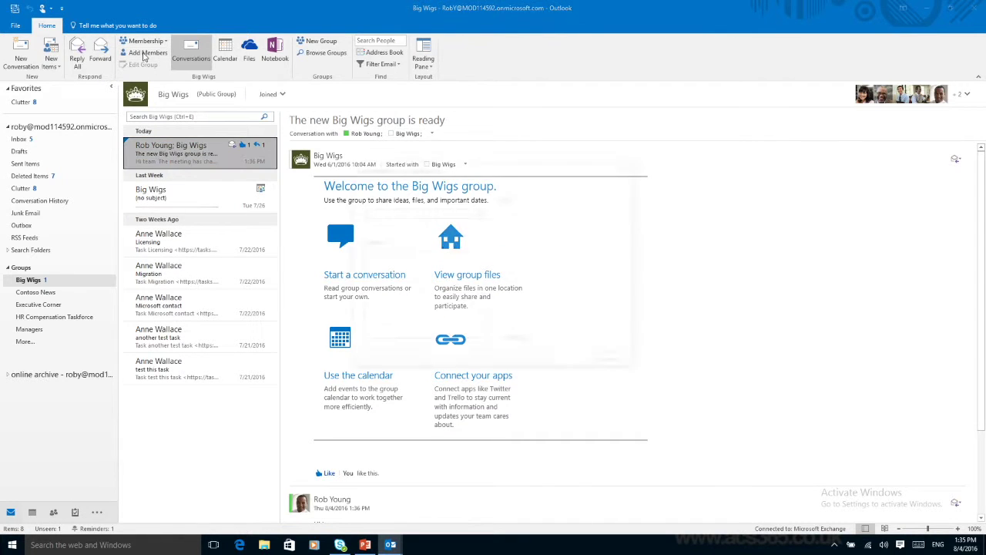
# Add a new member to the Big Wigs group and confirm the change
pyautogui.click(145, 52)
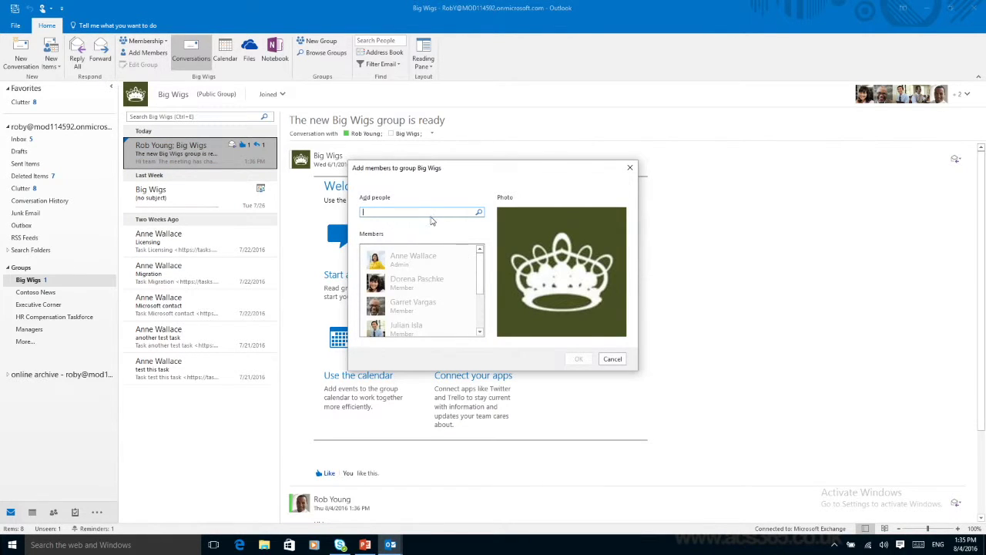
pyautogui.write('s')
pyautogui.click(441, 239)
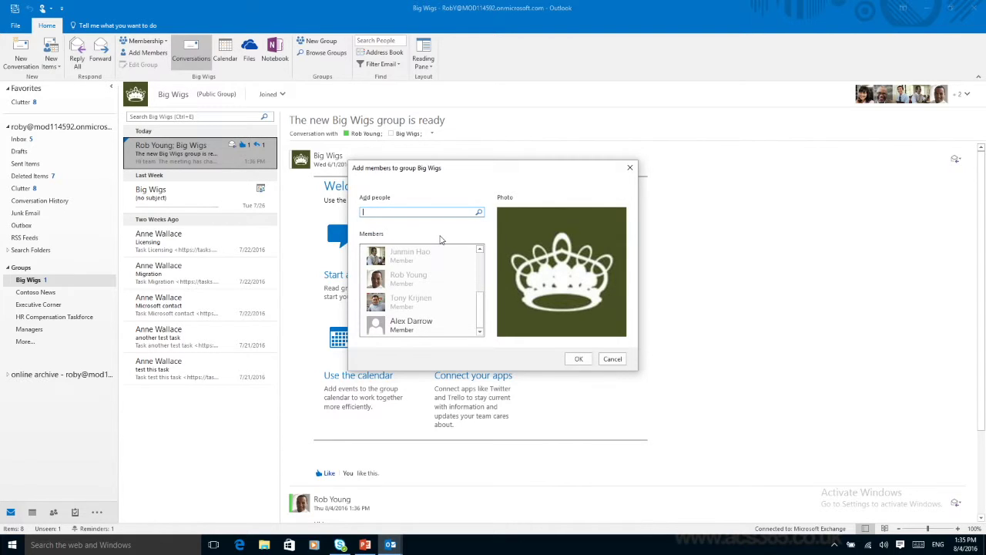
pyautogui.click(576, 359)
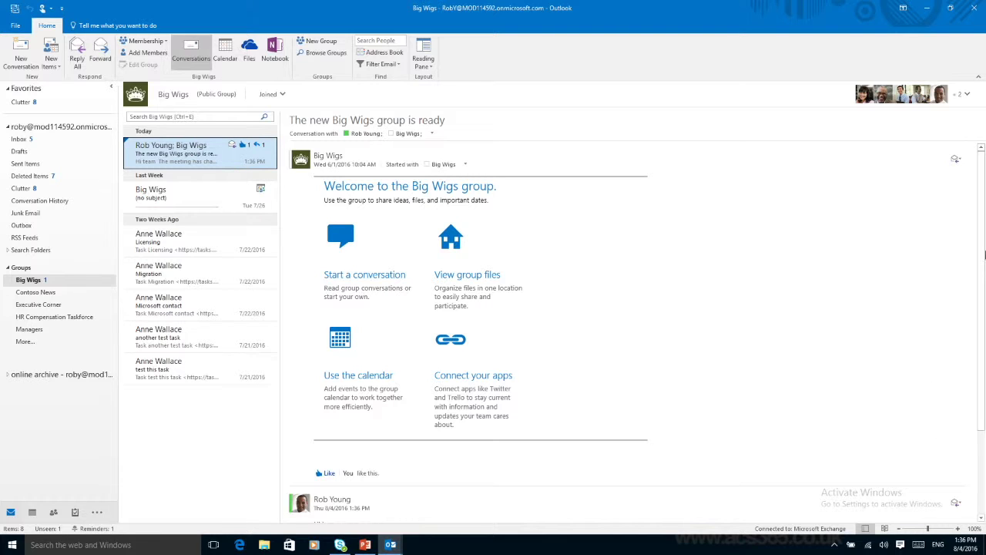
# Examine the privacy choices for creating a new group, trying the Private option, and cancel the group creation
pyautogui.click(316, 40)
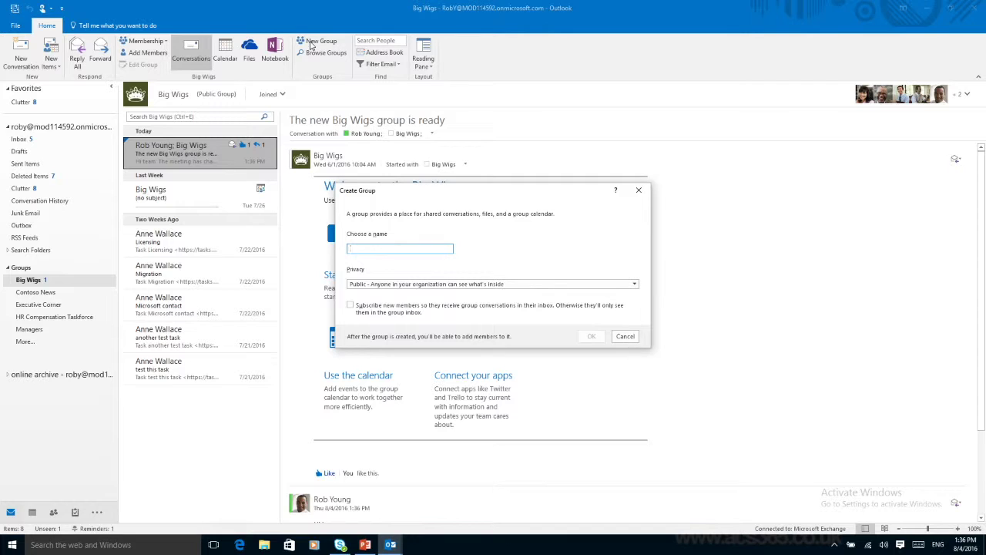
pyautogui.click(418, 285)
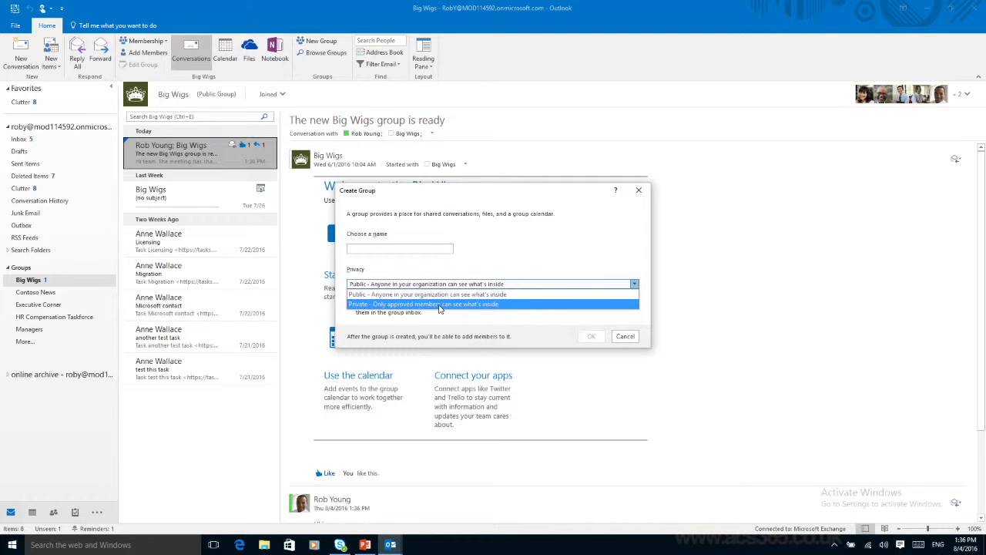
pyautogui.click(440, 305)
pyautogui.press('Escape')
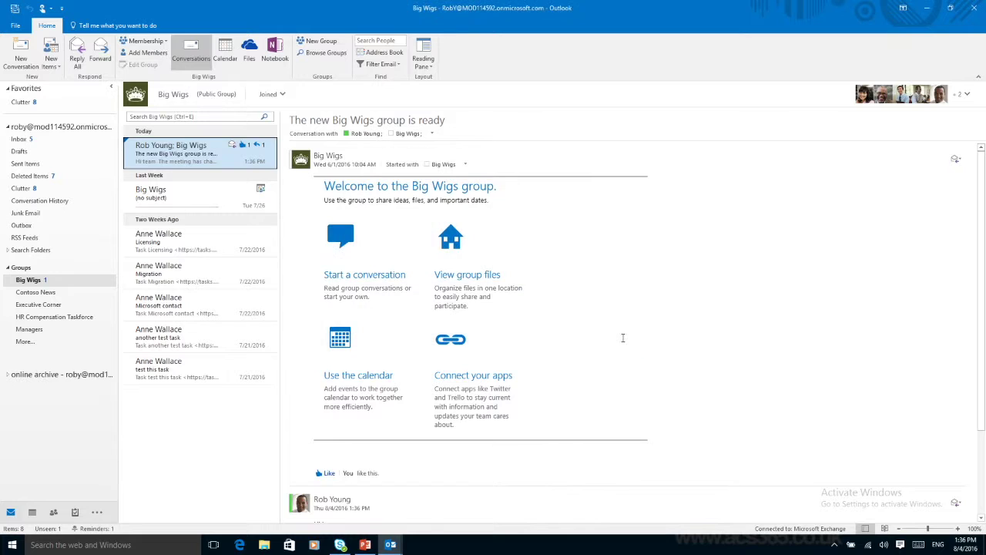